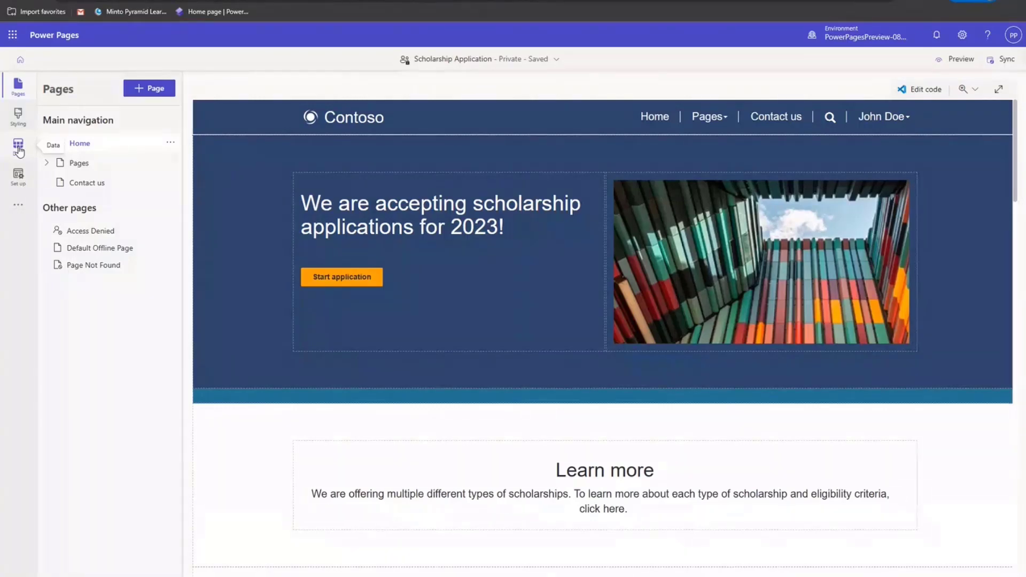
Open the Data workspace and make Scholarship Application site Solution the current solution
{"action": "left_click", "coordinate": [18, 146]}
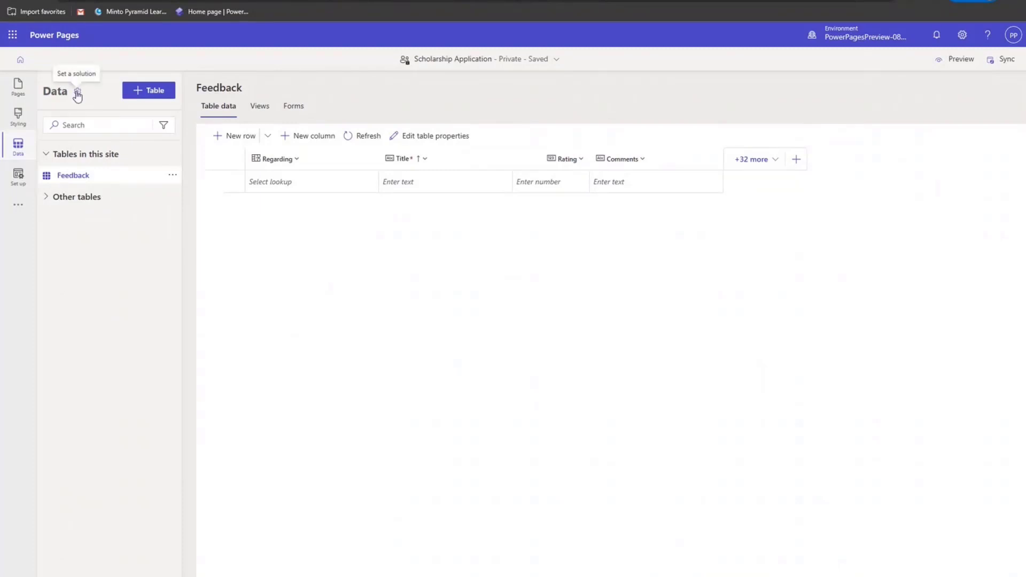
{"action": "left_click", "coordinate": [77, 94]}
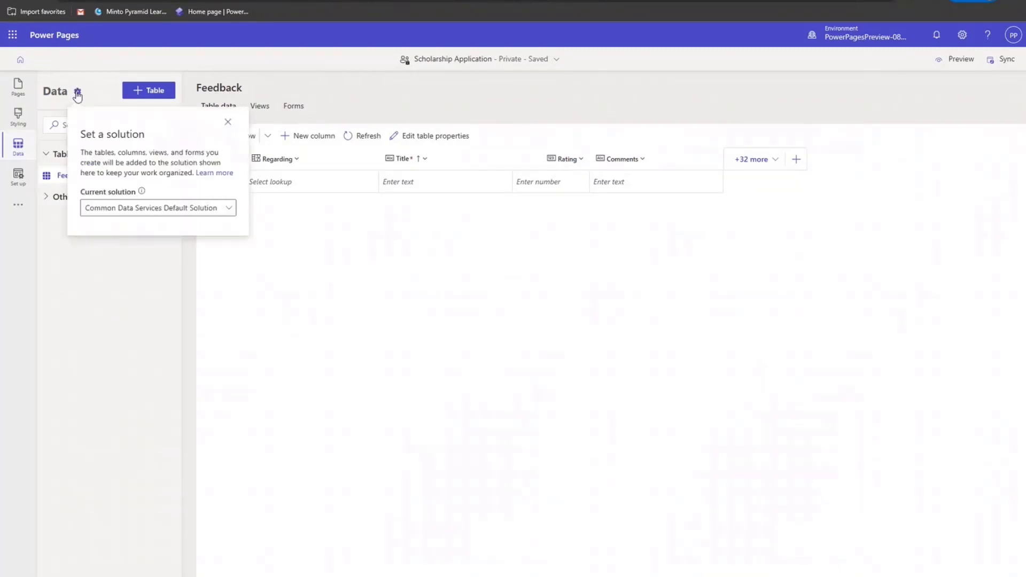
{"action": "left_click", "coordinate": [215, 217]}
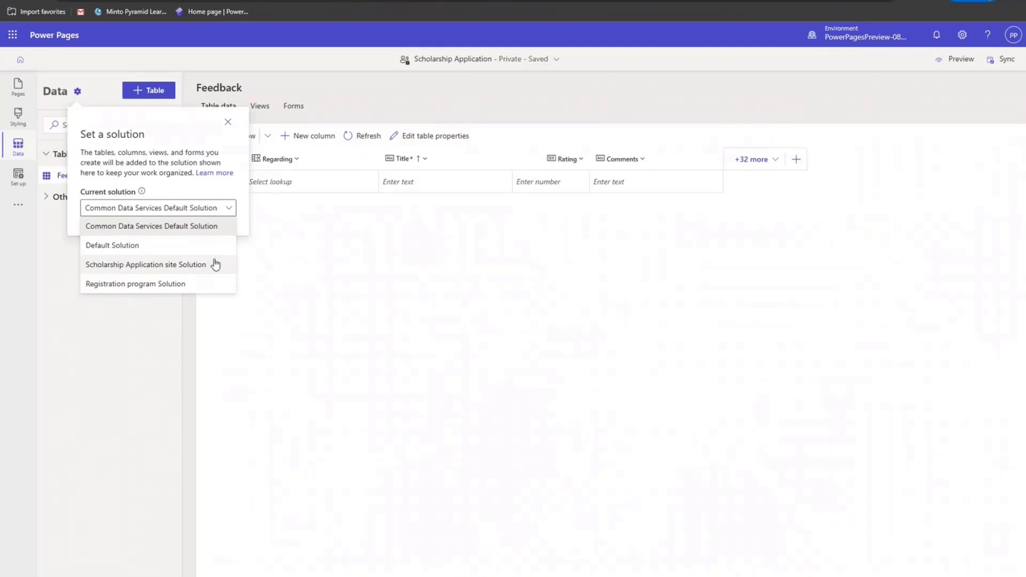
{"action": "left_click", "coordinate": [215, 264]}
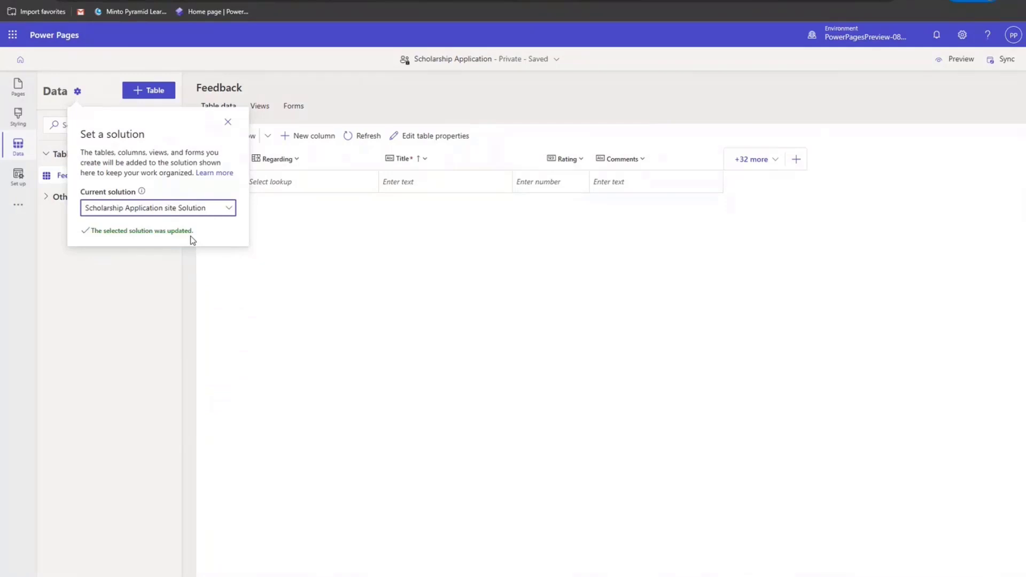
{"action": "left_click", "coordinate": [228, 122]}
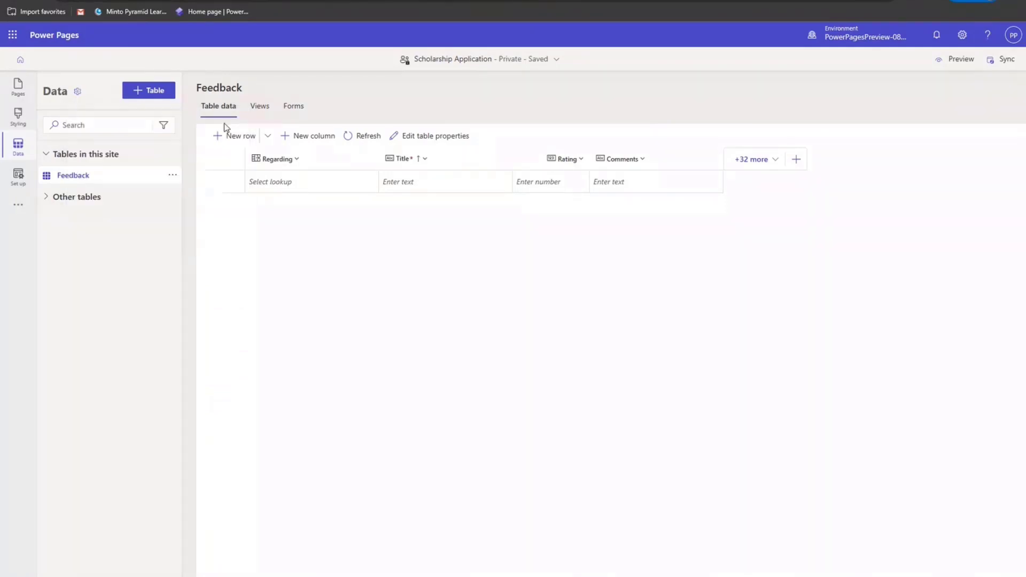
Start a new table named 'Application Details' and check its app_ schema name prefix
{"action": "left_click", "coordinate": [145, 98]}
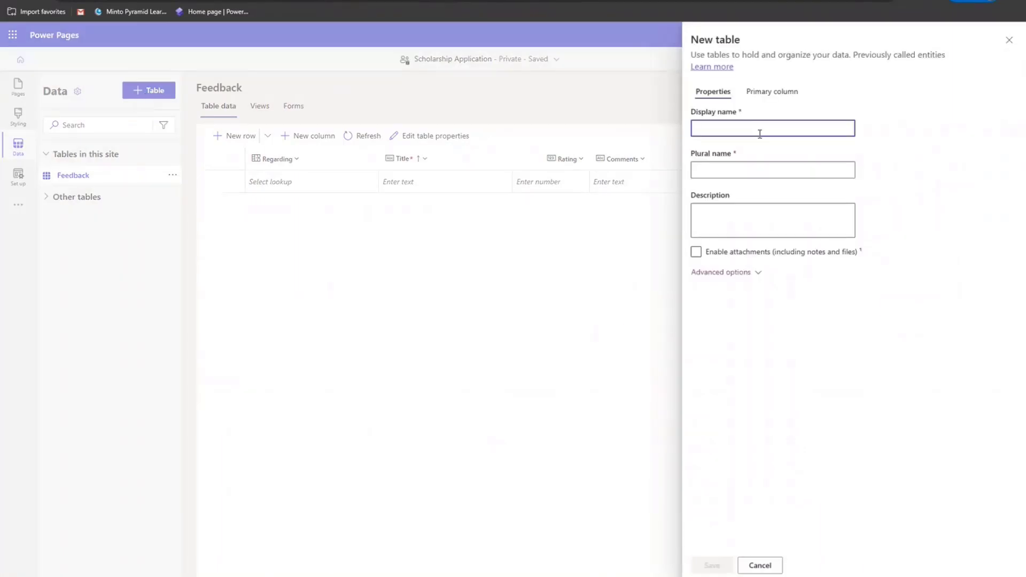
{"action": "type", "text": "Appli"}
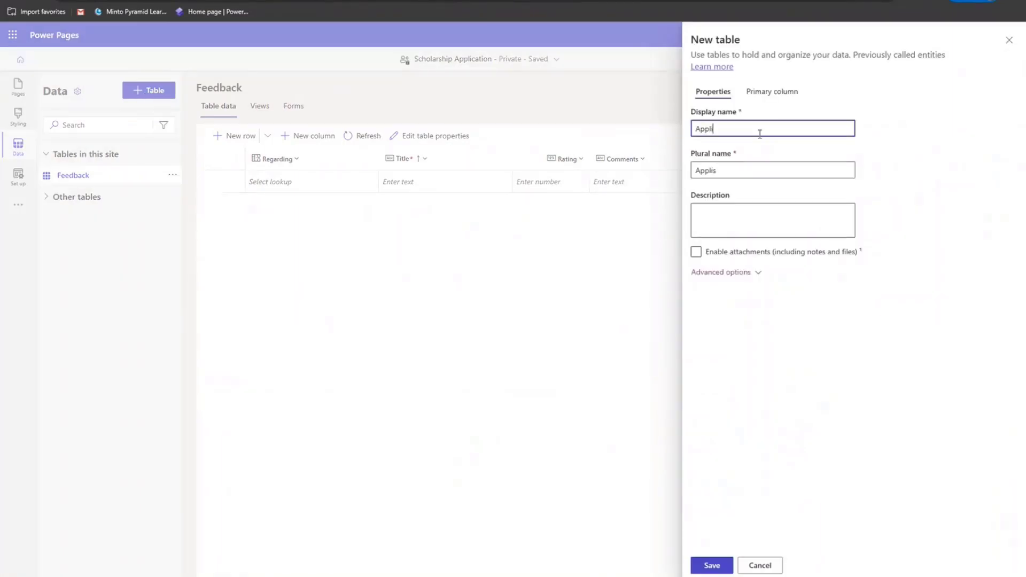
{"action": "type", "text": "cation Details"}
{"action": "left_click", "coordinate": [743, 273]}
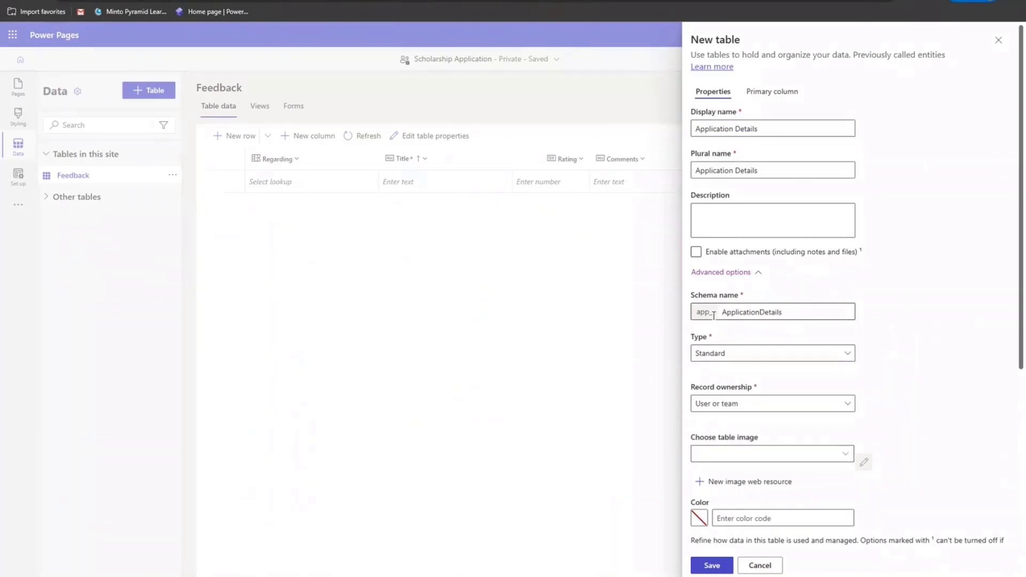
{"action": "left_click_drag", "start_coordinate": [713, 315], "coordinate": [693, 315]}
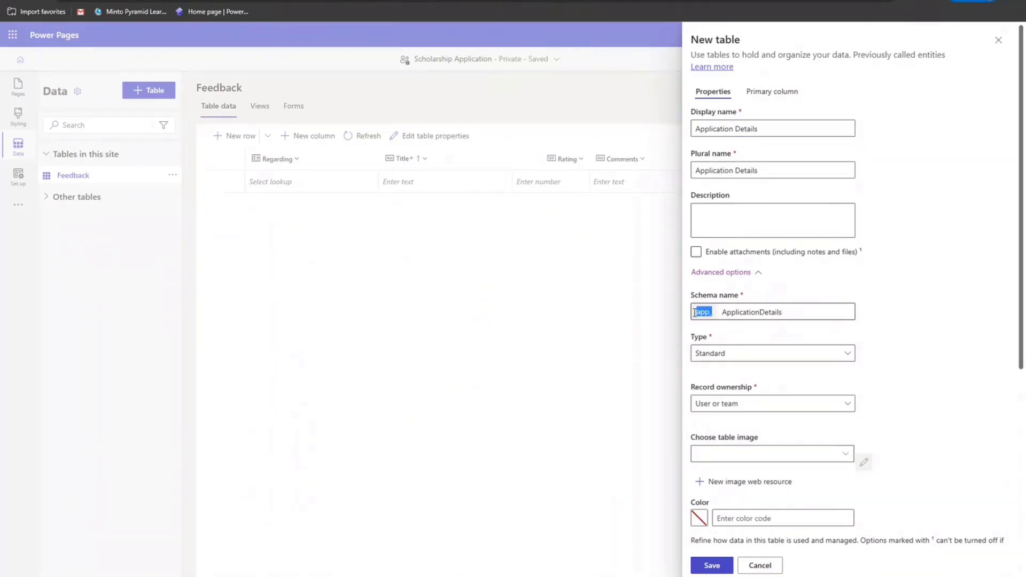
{"action": "left_click", "coordinate": [711, 337]}
Review the Name primary column's app_ schema prefix, then save the Application Details table
{"action": "left_click", "coordinate": [778, 93]}
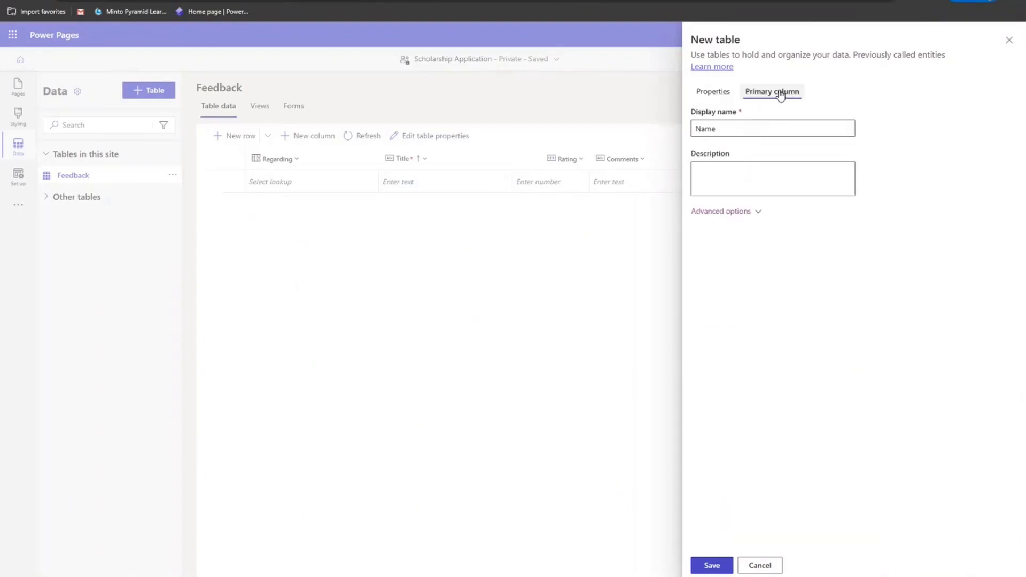
{"action": "left_click", "coordinate": [732, 212]}
{"action": "left_click_drag", "start_coordinate": [716, 252], "coordinate": [693, 252]}
{"action": "left_click", "coordinate": [768, 439]}
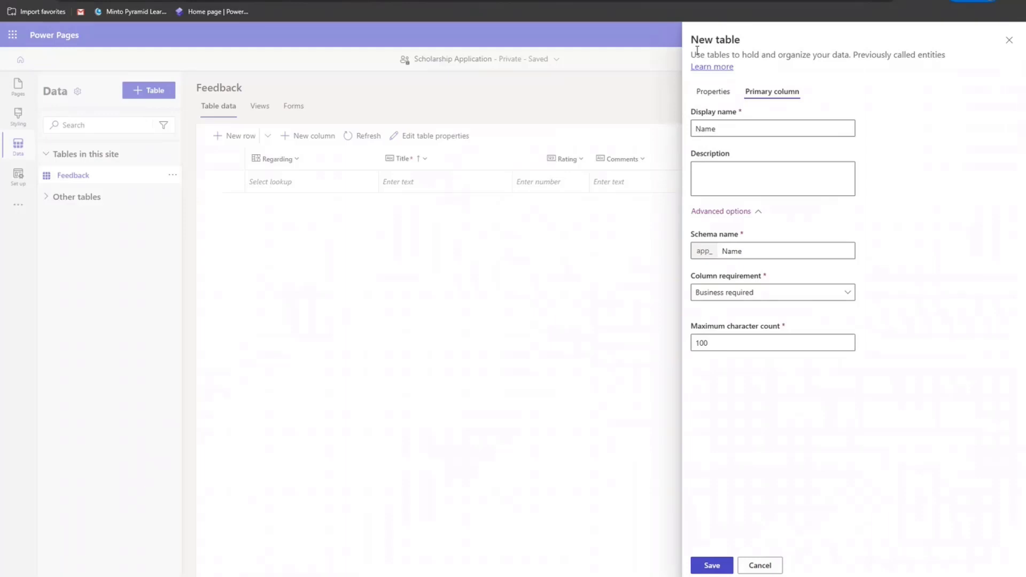
{"action": "left_click", "coordinate": [713, 91]}
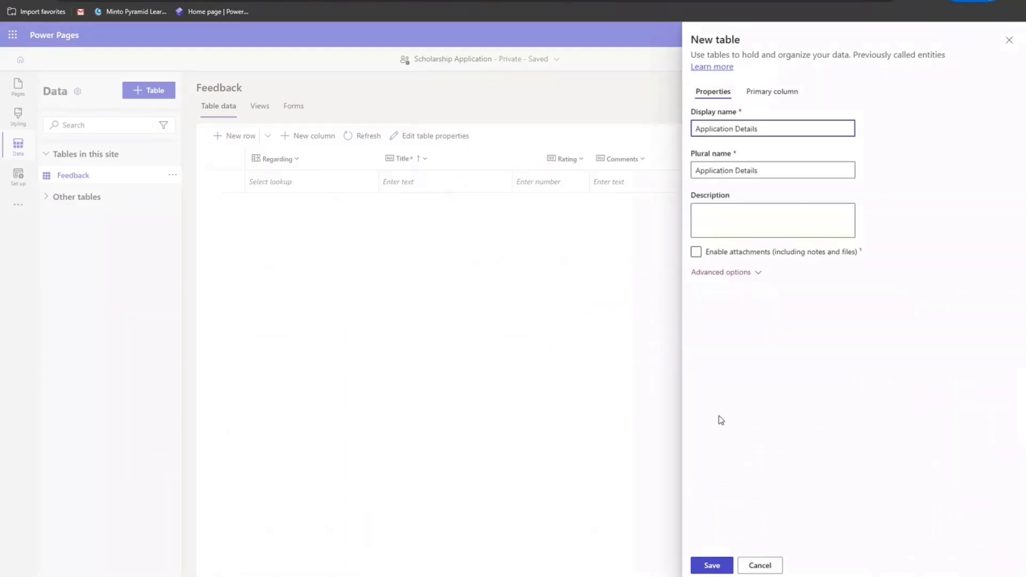
{"action": "left_click", "coordinate": [714, 565]}
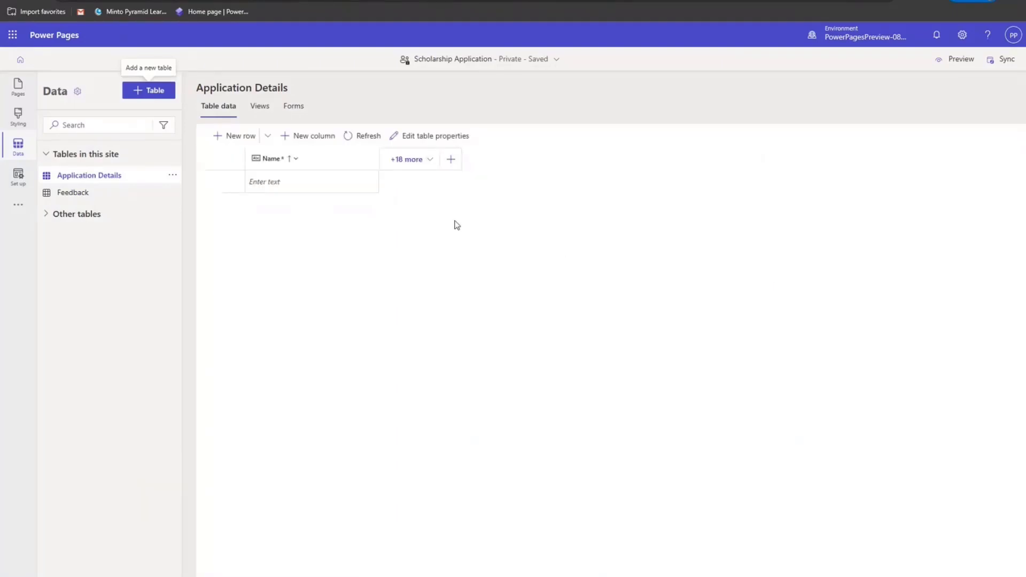
Add a 'Date of birth' column with data type Date and time, format Date only
{"action": "left_click", "coordinate": [451, 161]}
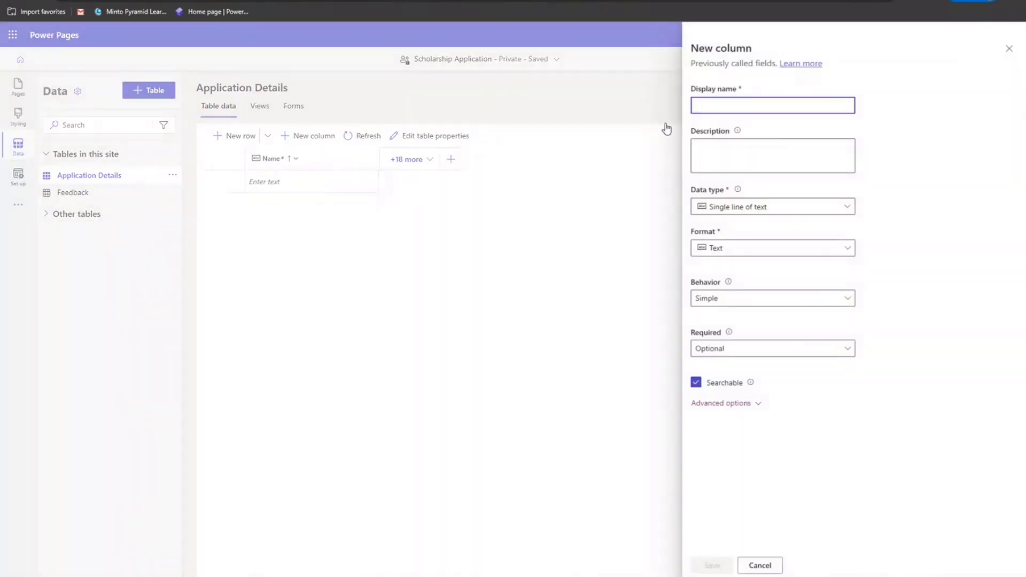
{"action": "type", "text": "Date of birth"}
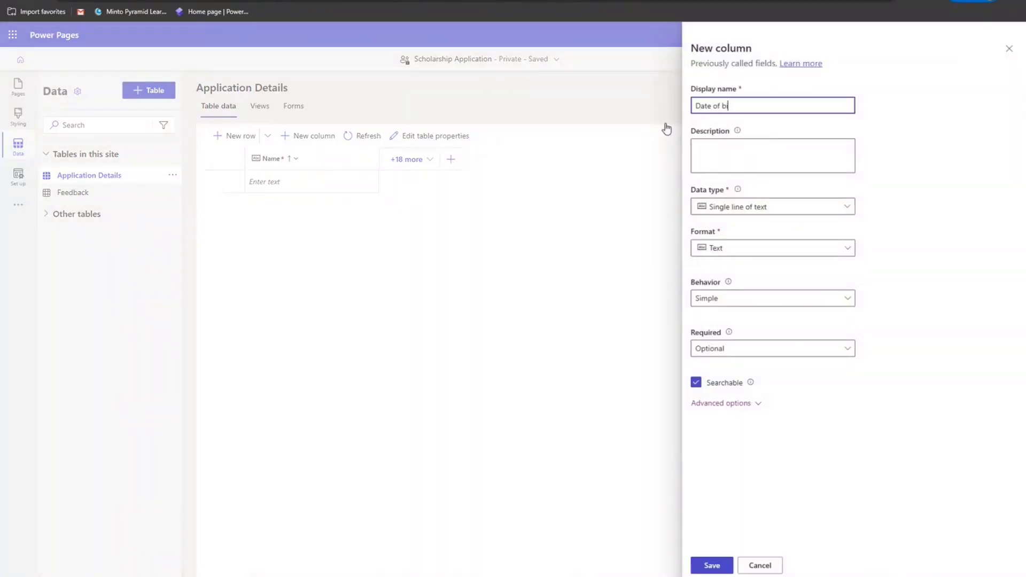
{"action": "left_click", "coordinate": [771, 212]}
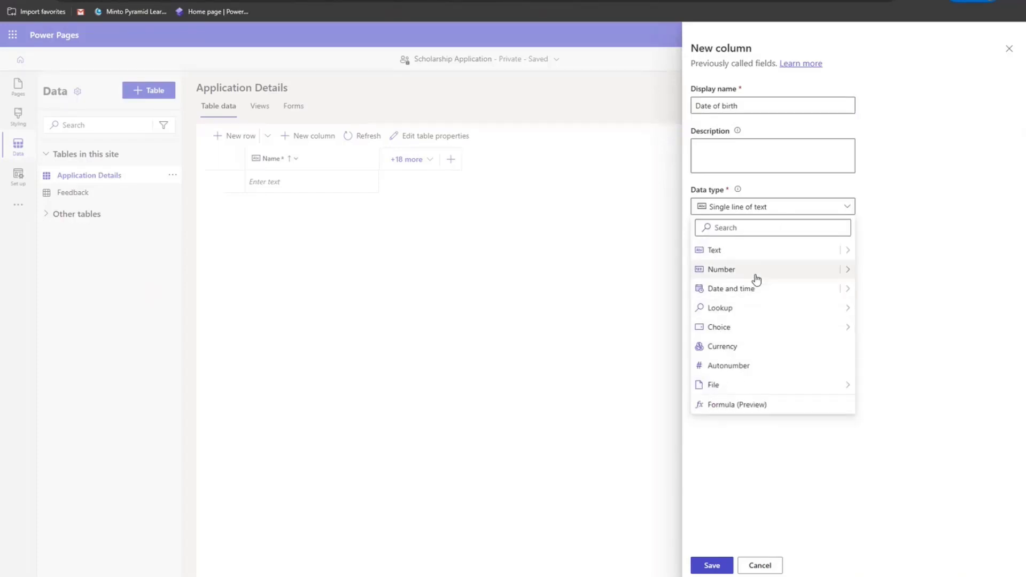
{"action": "left_click", "coordinate": [761, 288]}
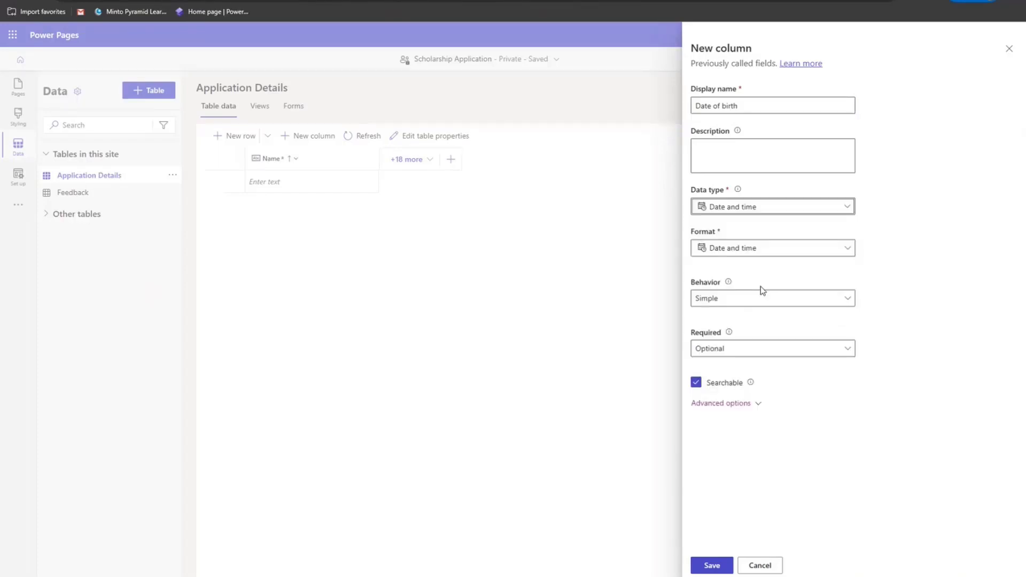
{"action": "left_click", "coordinate": [834, 205]}
{"action": "right_click", "coordinate": [853, 298]}
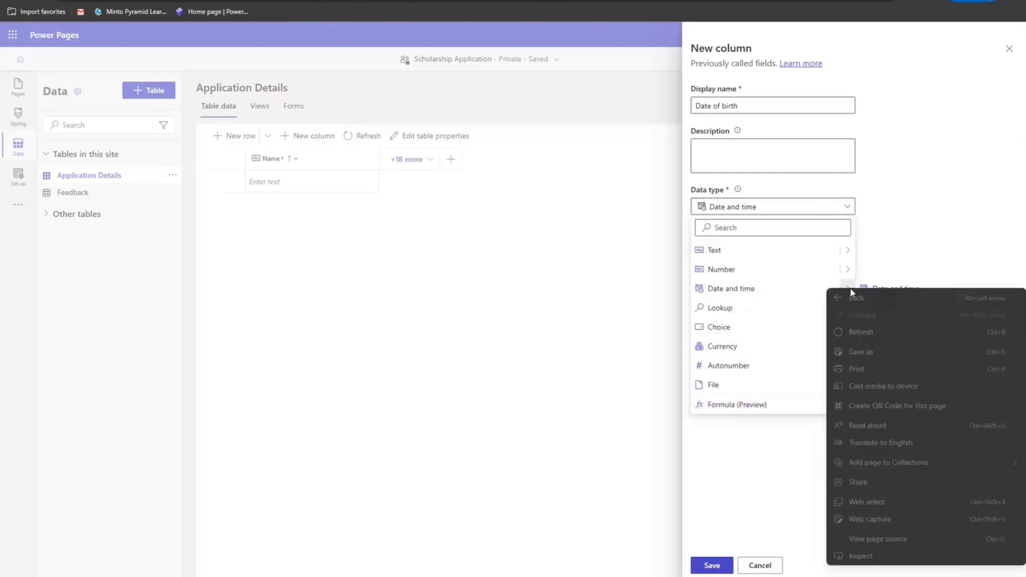
{"action": "left_click", "coordinate": [850, 291]}
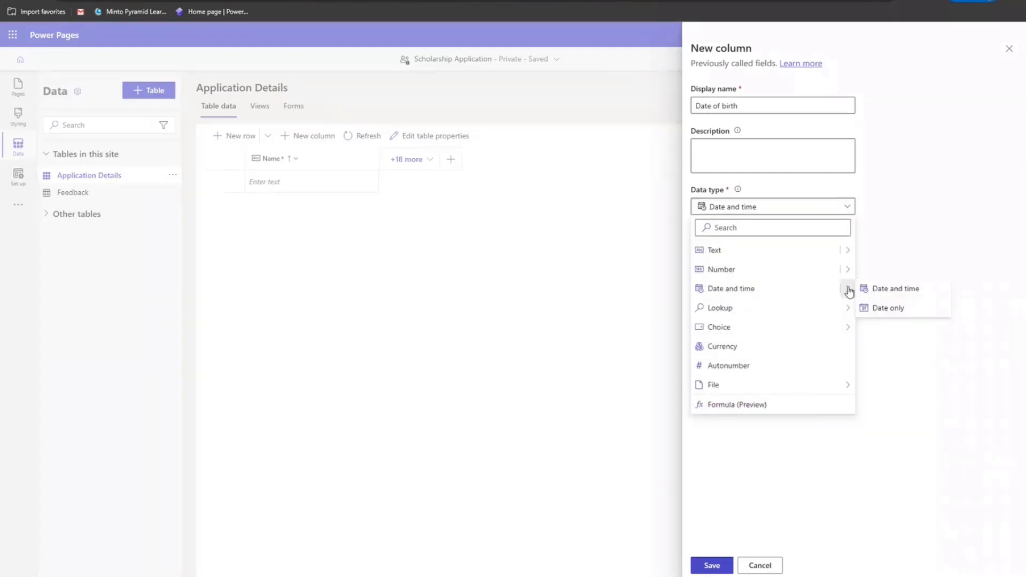
{"action": "left_click", "coordinate": [889, 307]}
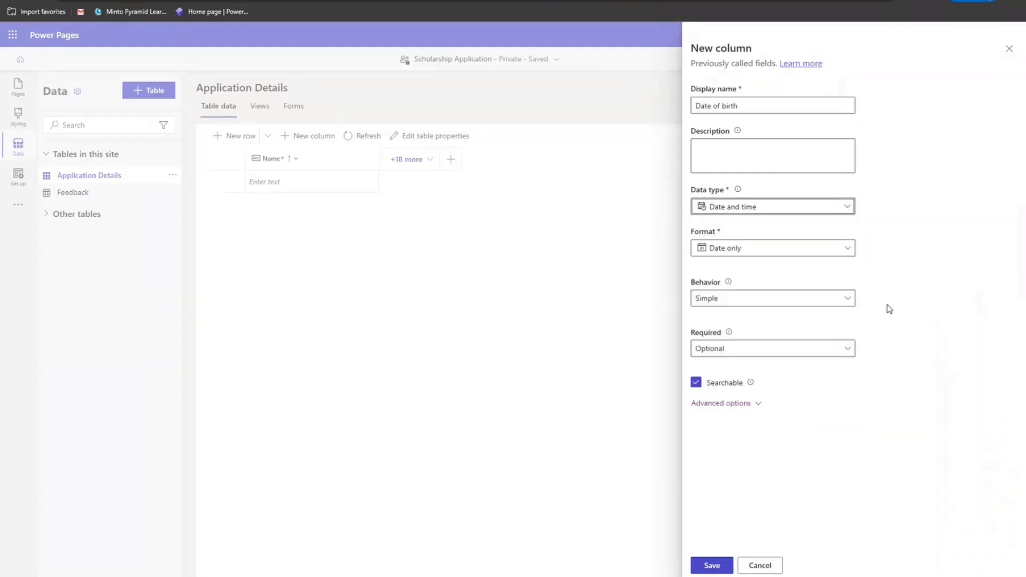
Check the Date of birth column's app_ schema name prefix and save the column
{"action": "left_click", "coordinate": [726, 405]}
{"action": "scroll", "coordinate": [711, 374], "scroll_direction": "down", "scroll_amount": 3}
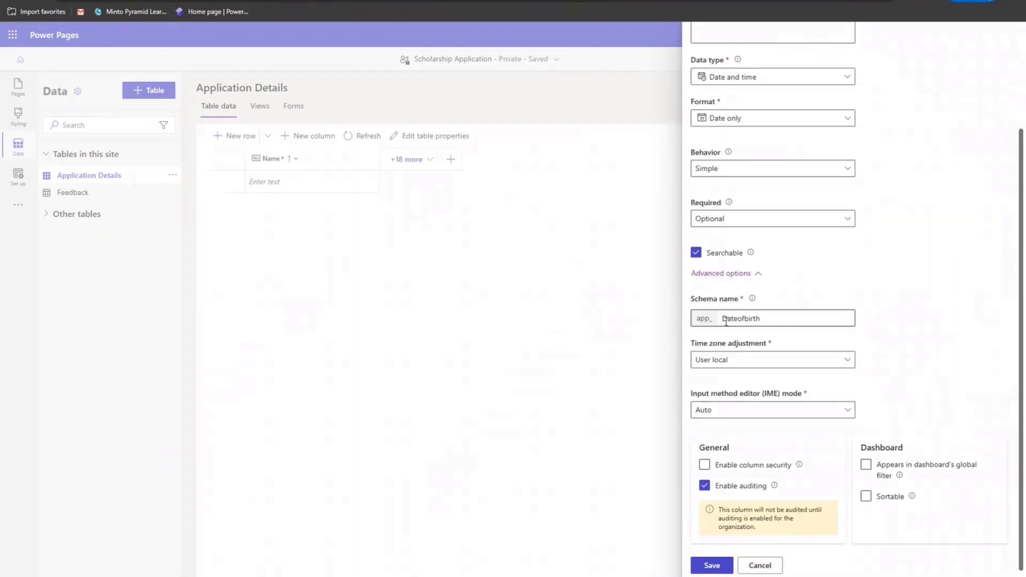
{"action": "double_click", "coordinate": [714, 320]}
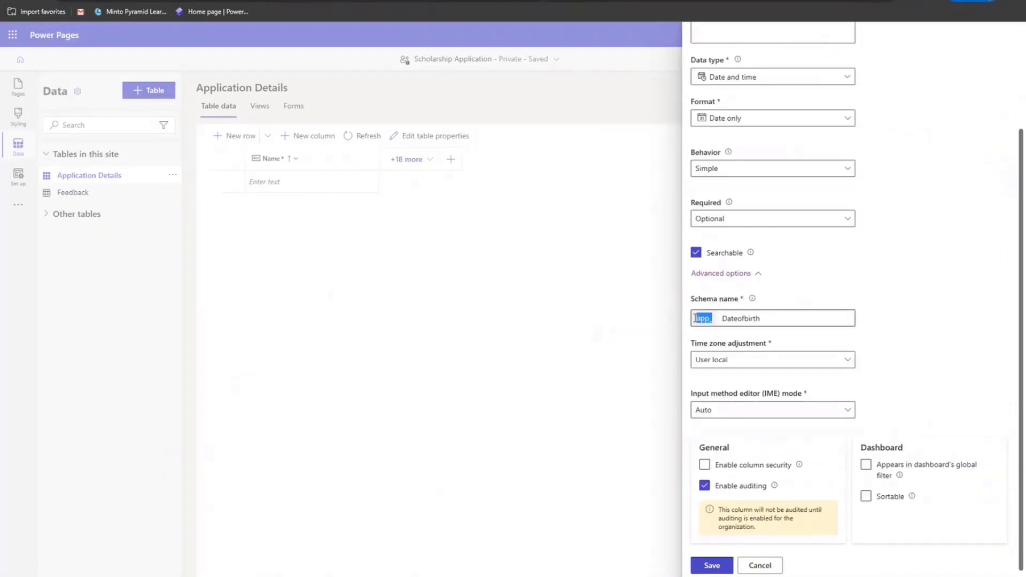
{"action": "left_click", "coordinate": [879, 306]}
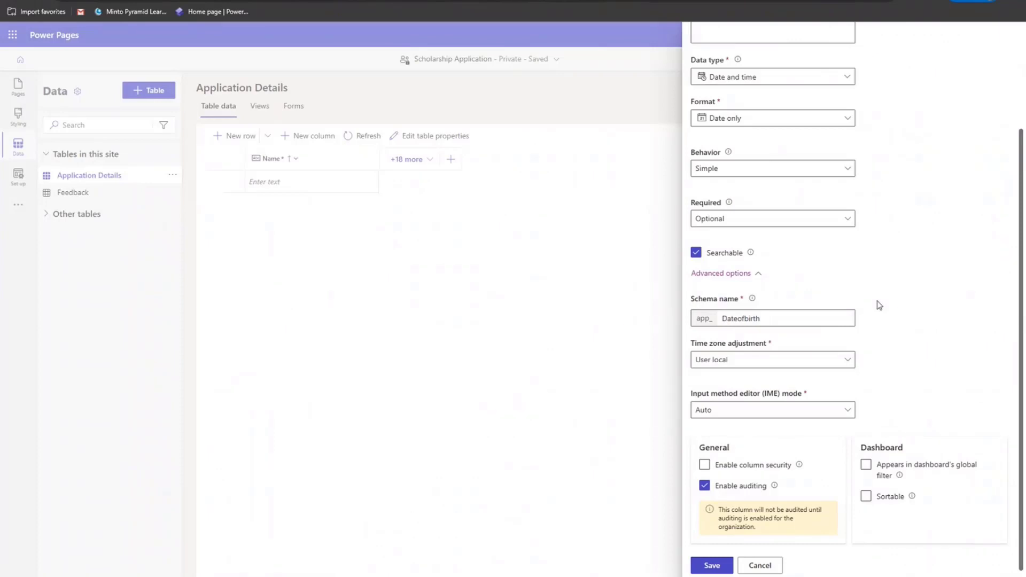
{"action": "left_click", "coordinate": [712, 570]}
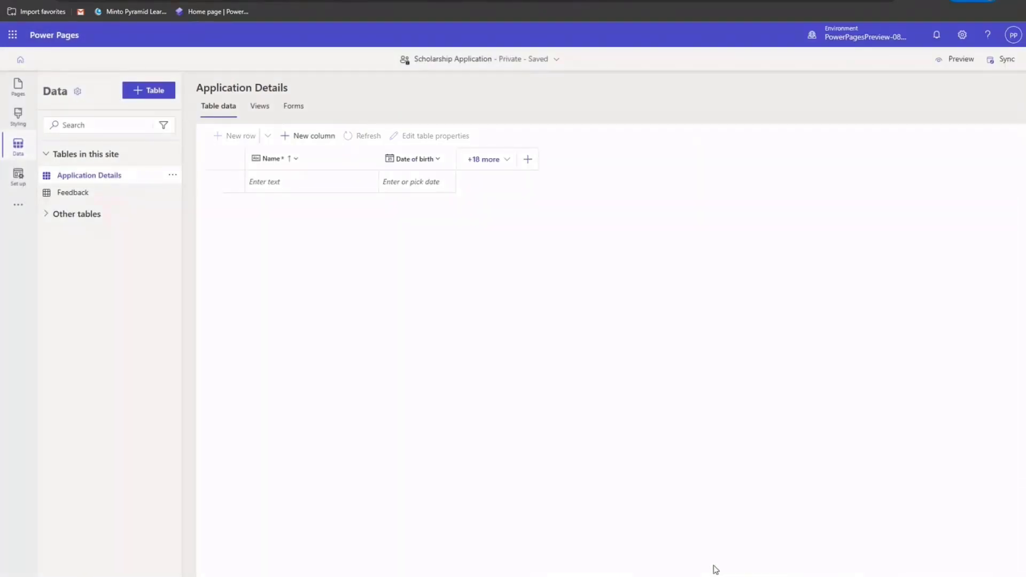
{"action": "left_click", "coordinate": [12, 35]}
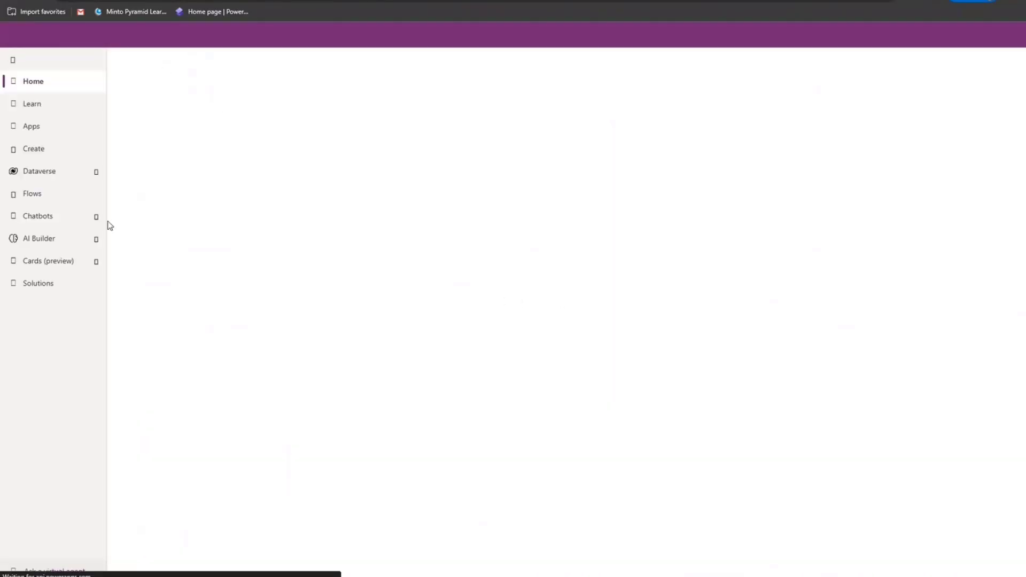
{"action": "left_click", "coordinate": [53, 285]}
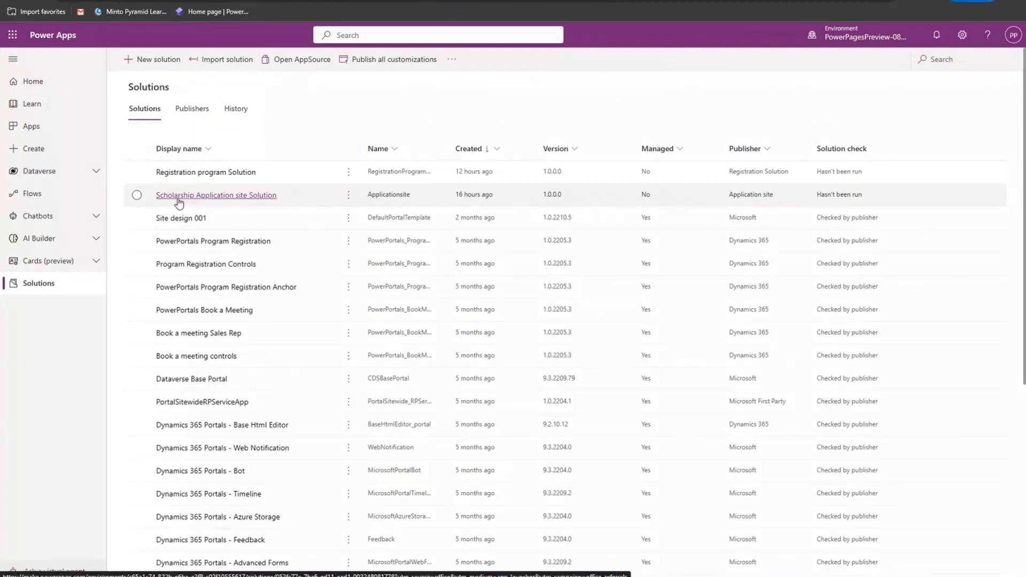
{"action": "left_click", "coordinate": [178, 196]}
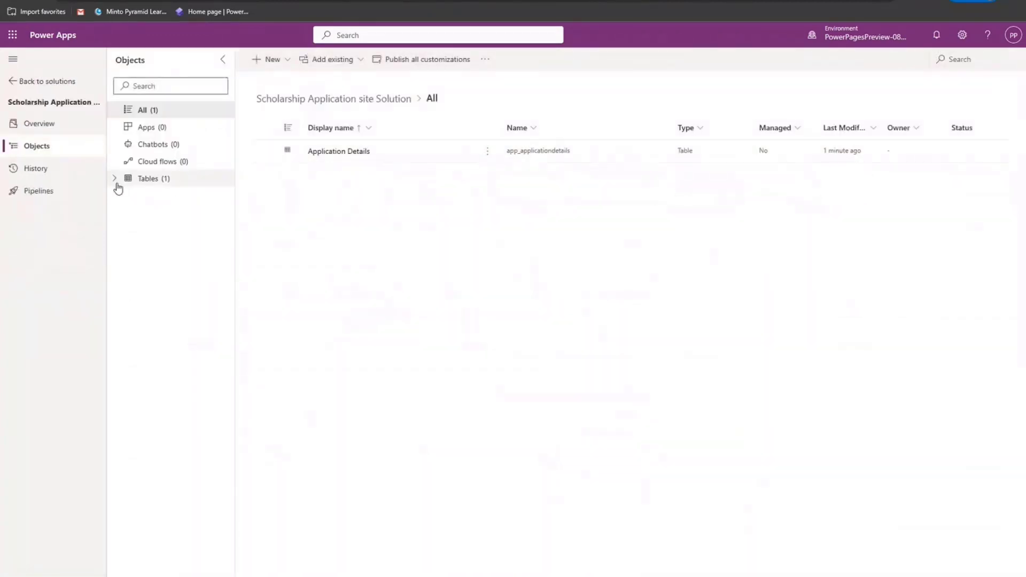
{"action": "left_click", "coordinate": [114, 183]}
{"action": "left_click", "coordinate": [127, 197]}
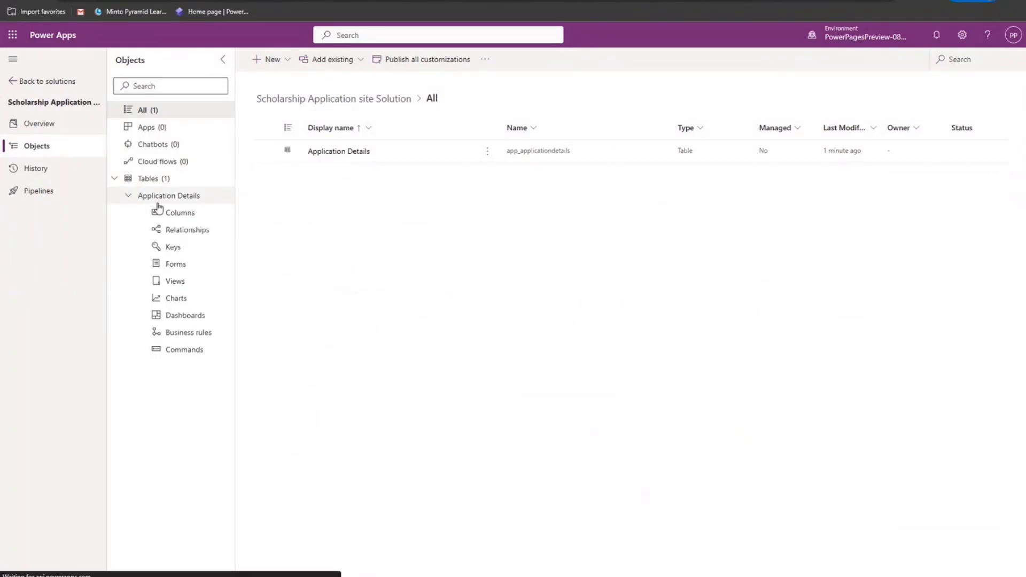
{"action": "left_click", "coordinate": [185, 213]}
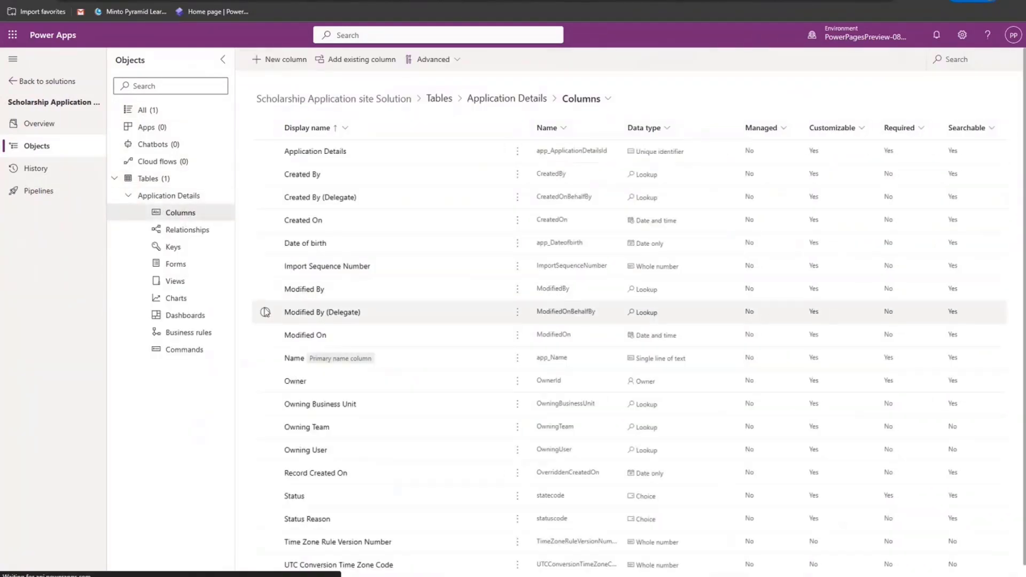
{"action": "left_click", "coordinate": [266, 244]}
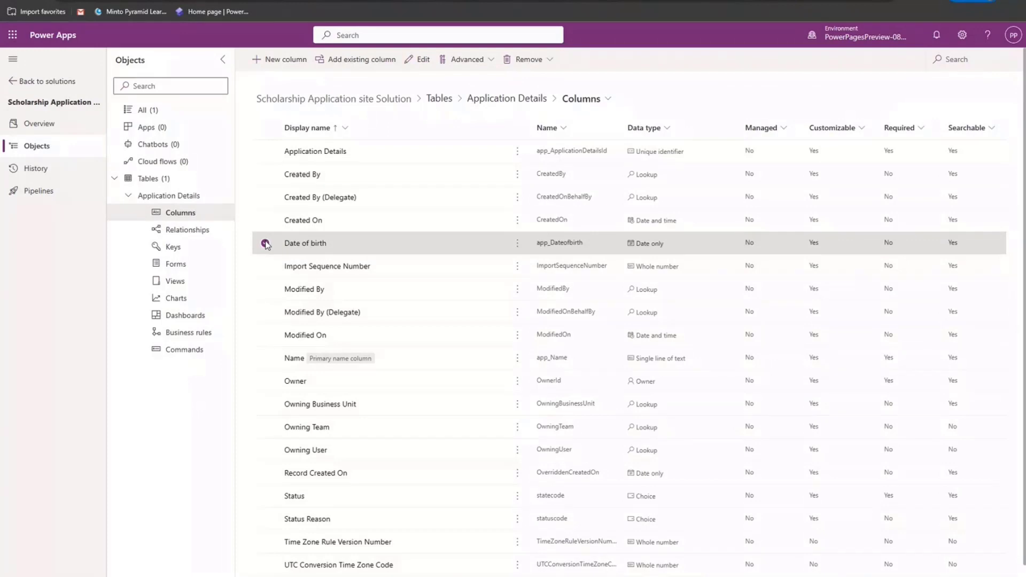
{"action": "left_click", "coordinate": [265, 243]}
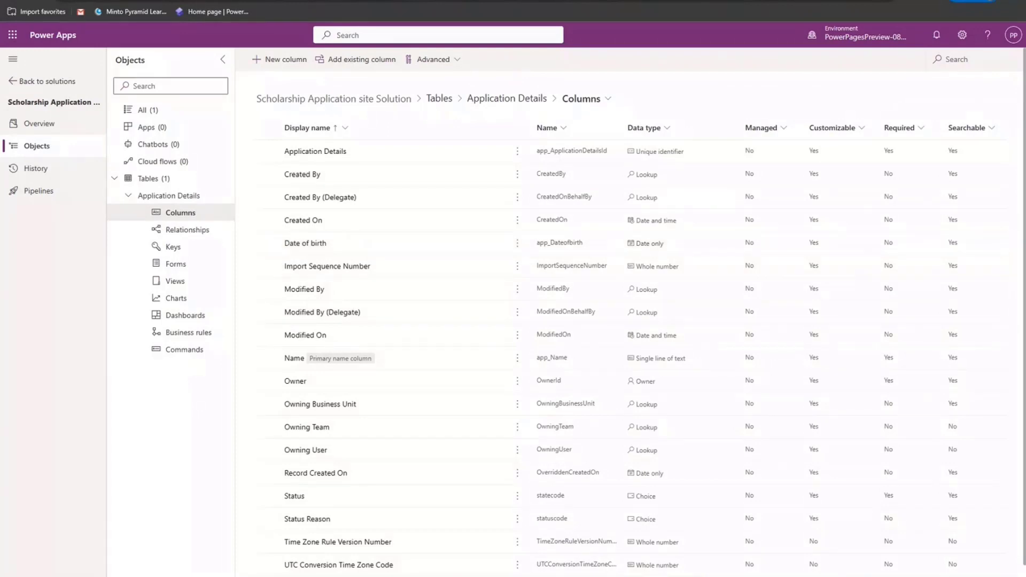